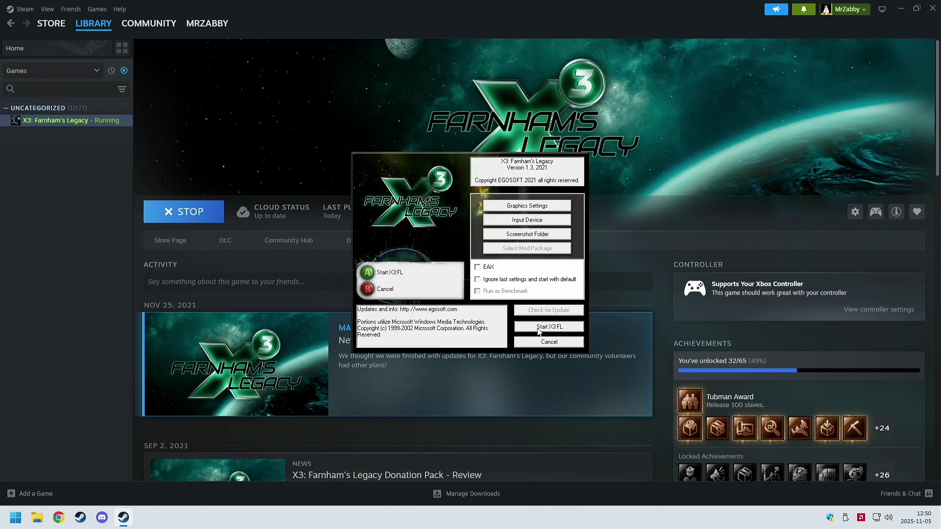
Step: Launch X3: Farnham's Legacy, continue from the first saved game and bring up station parameters
click(538, 332)
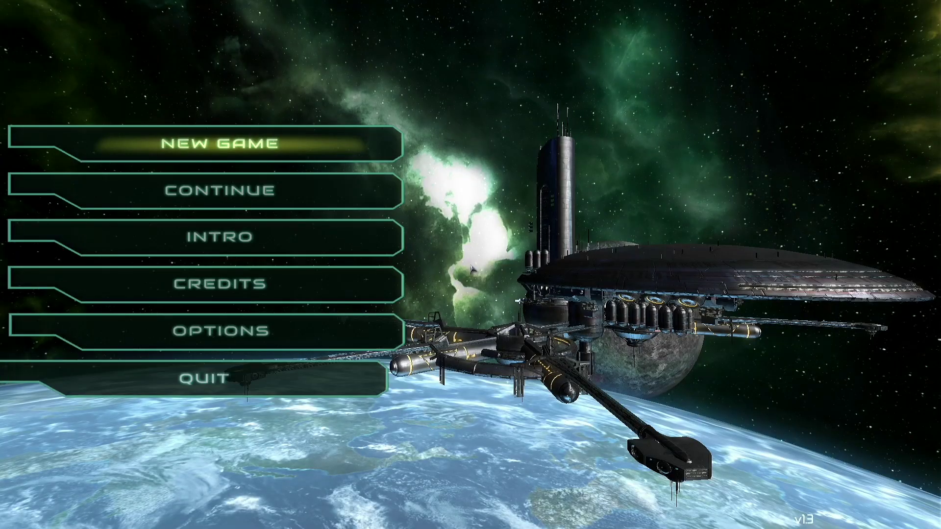
key(Down)
key(Return)
key(Return)
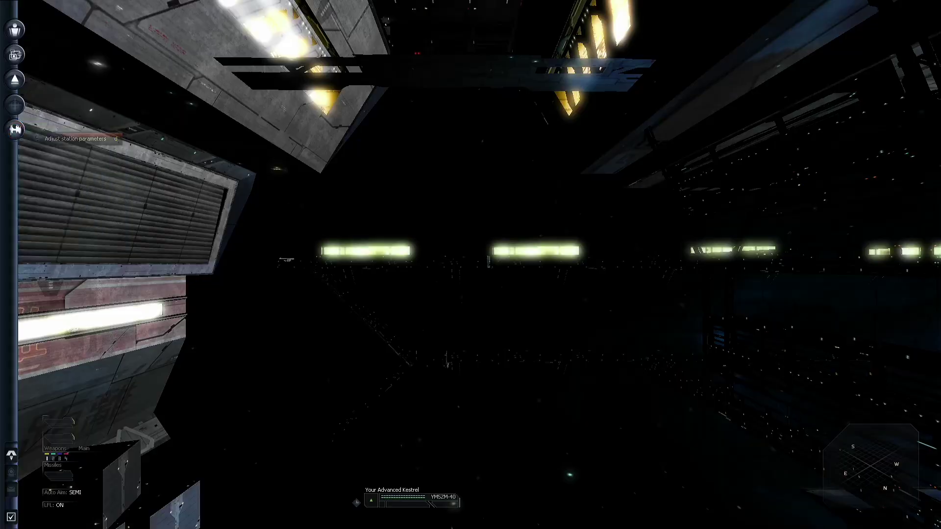
key(d)
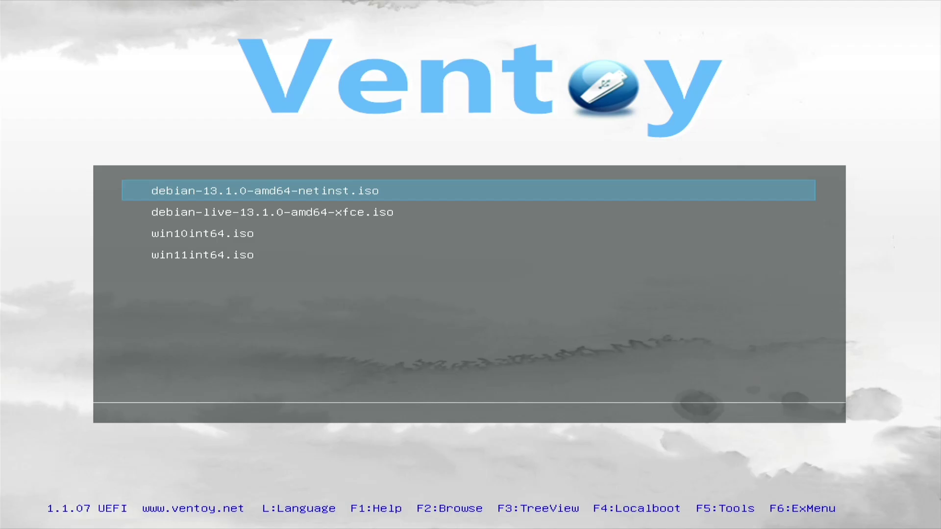
Step: Boot win10int64.iso from the Ventoy menu in normal mode
key(Down)
key(Down)
key(Down)
key(Up)
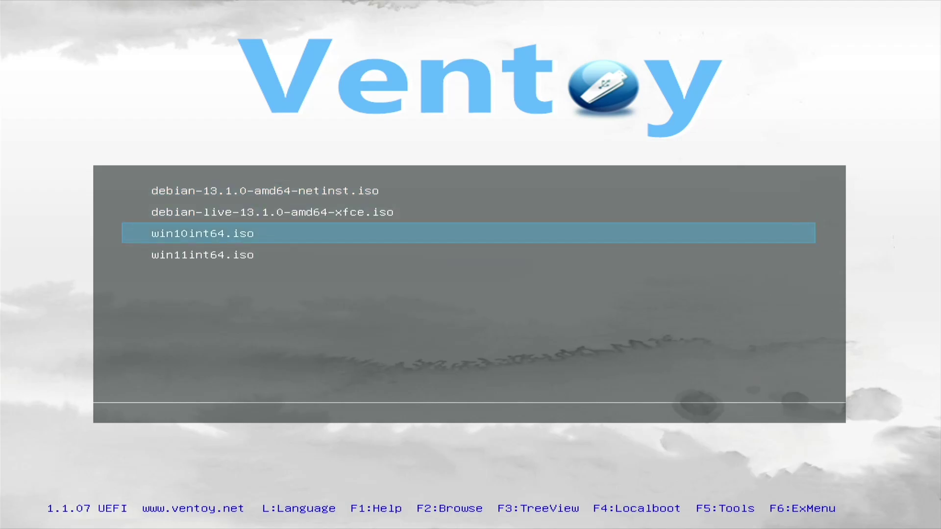
key(Return)
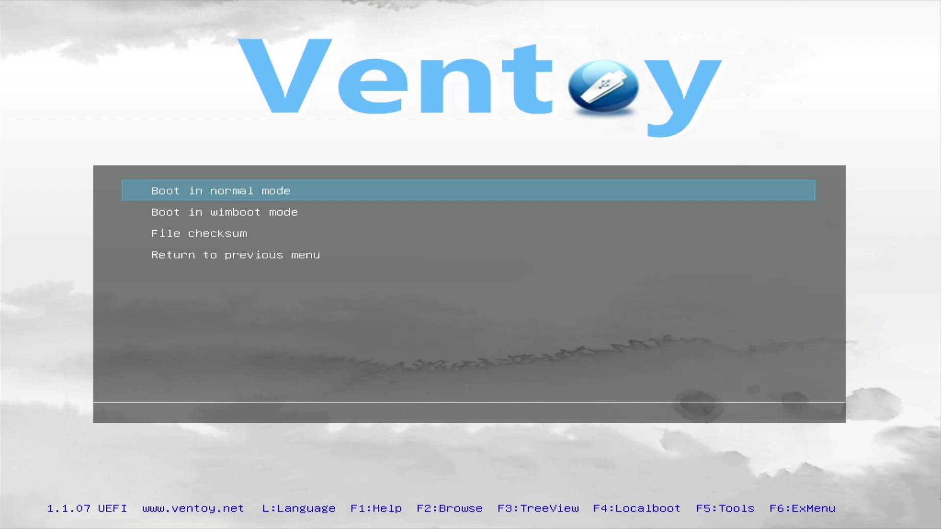
key(Return)
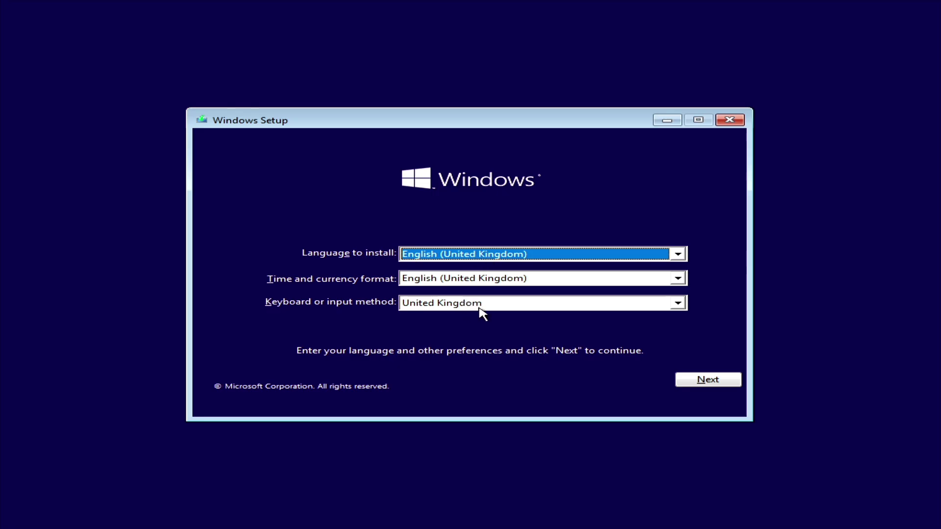
Step: Keep the United Kingdom language settings and begin installing without a product key
click(715, 382)
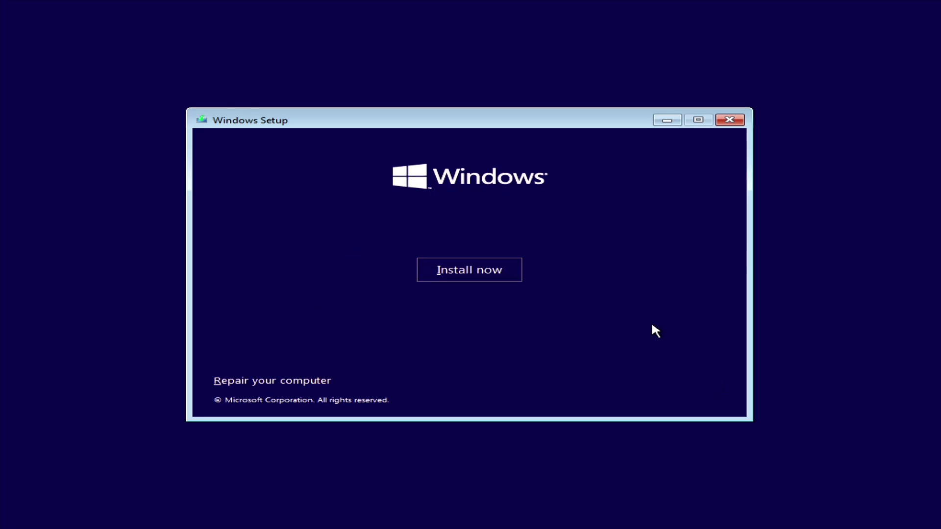
click(447, 269)
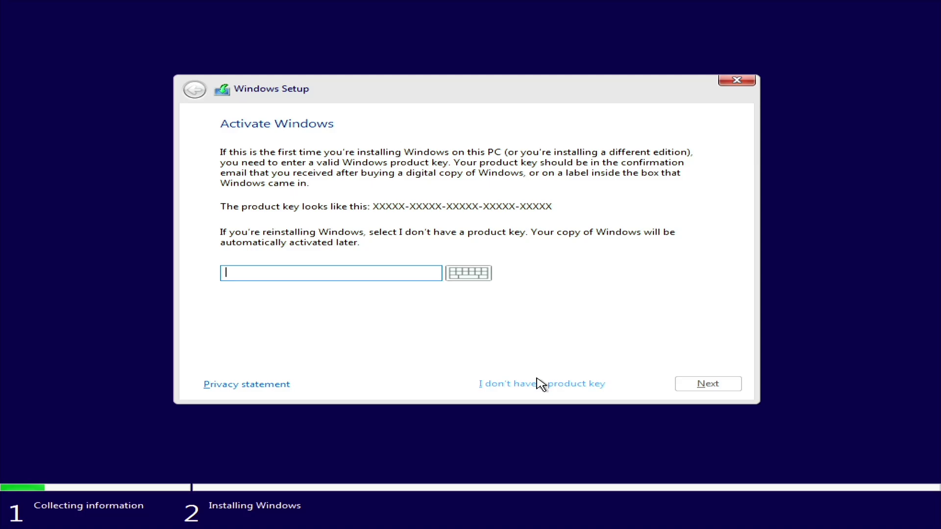
click(540, 385)
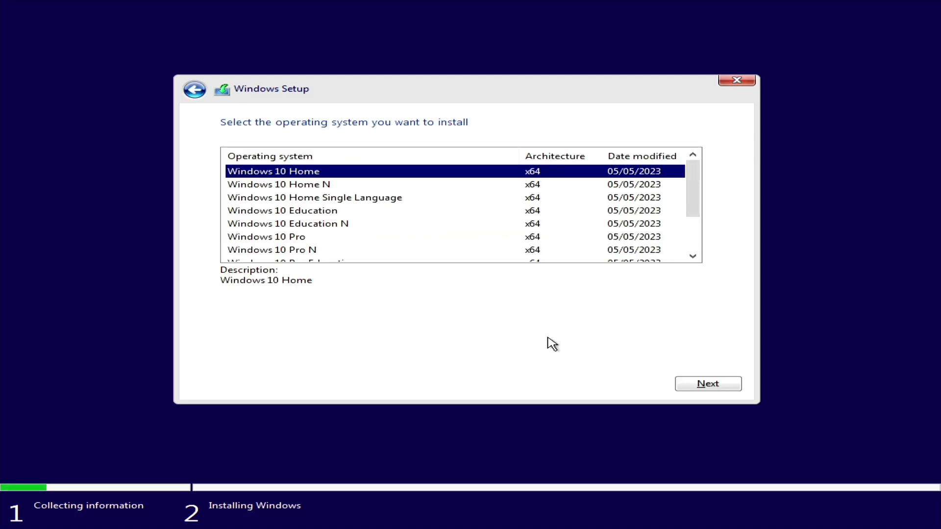
Step: Choose Windows 10 Pro, accept the licence terms and pick a custom installation
click(290, 239)
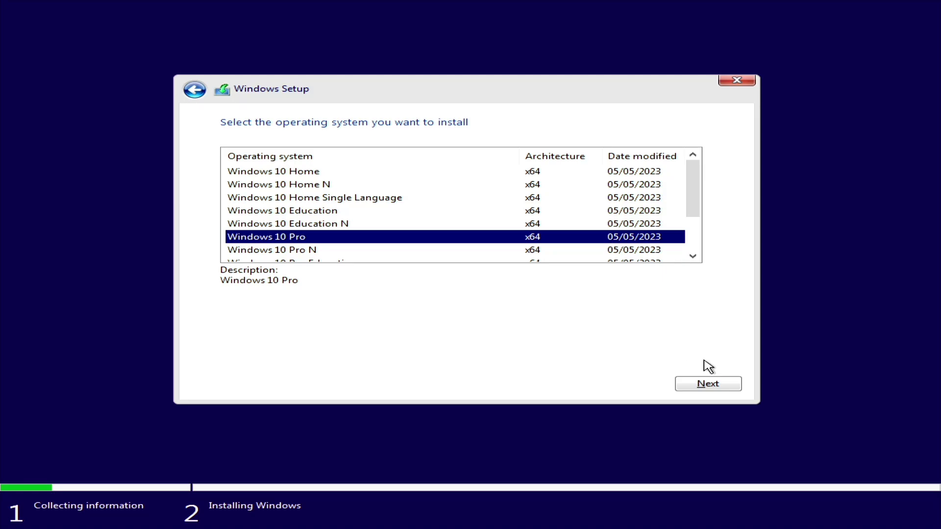
click(709, 387)
click(273, 353)
click(708, 384)
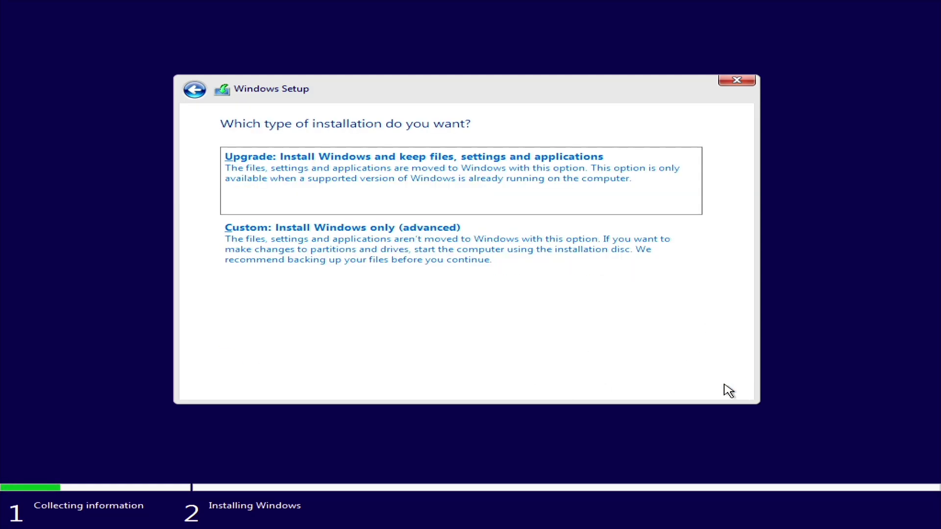
click(374, 254)
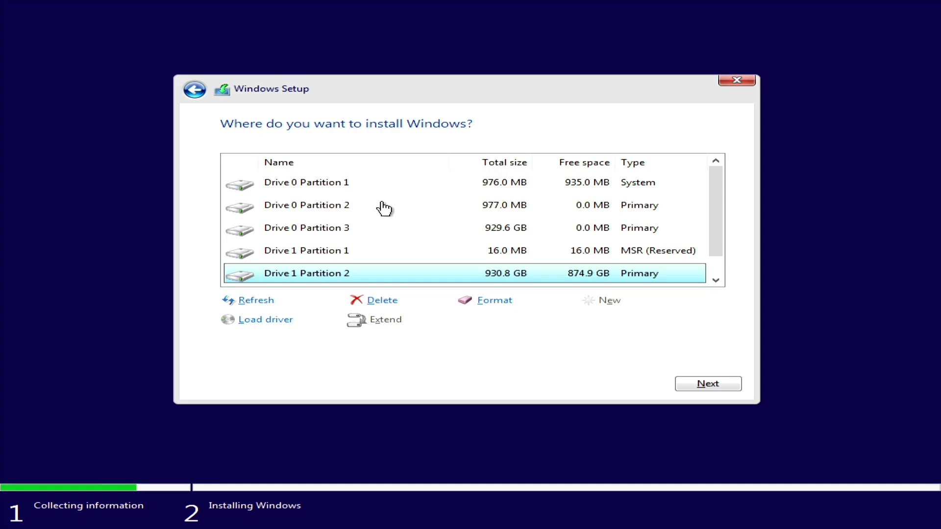
Step: Delete the small Drive 1 partition and the 930.8 GB Partition 1
scroll(383, 208, down, 1)
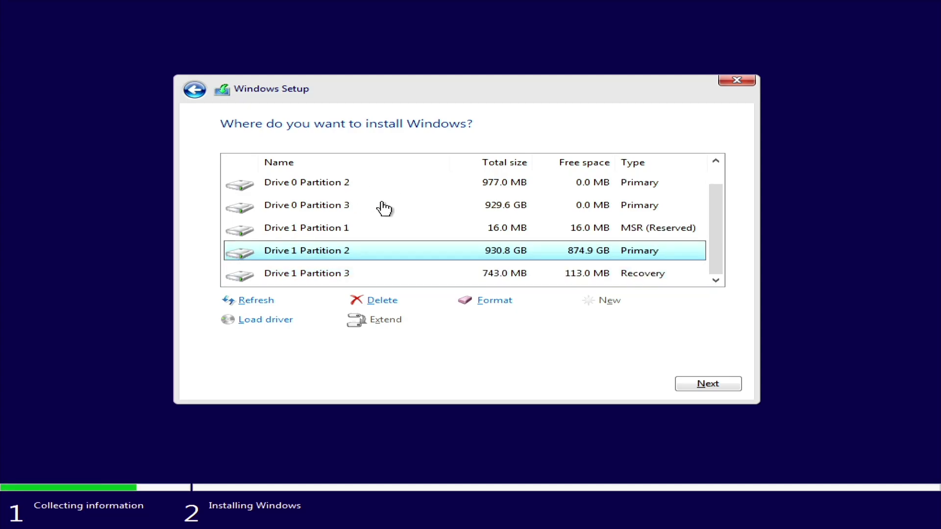
click(327, 232)
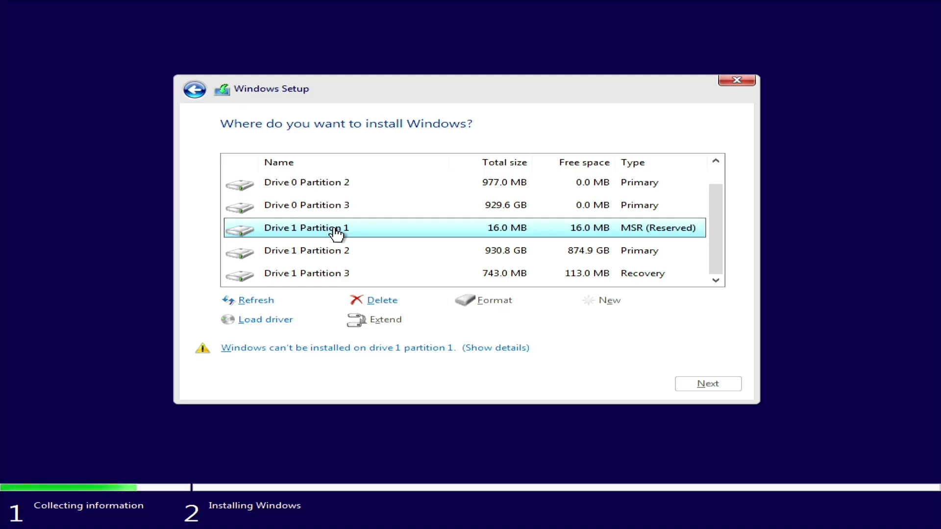
click(381, 297)
click(619, 324)
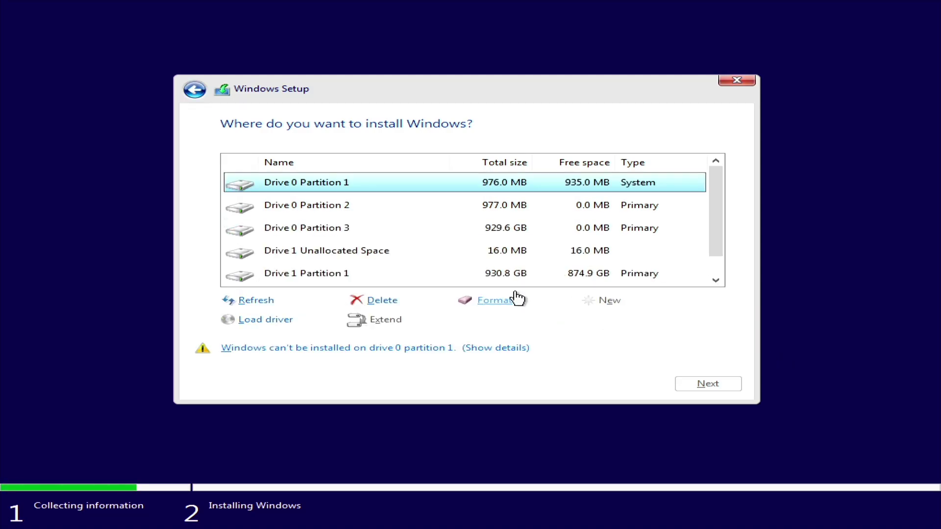
click(327, 251)
click(332, 249)
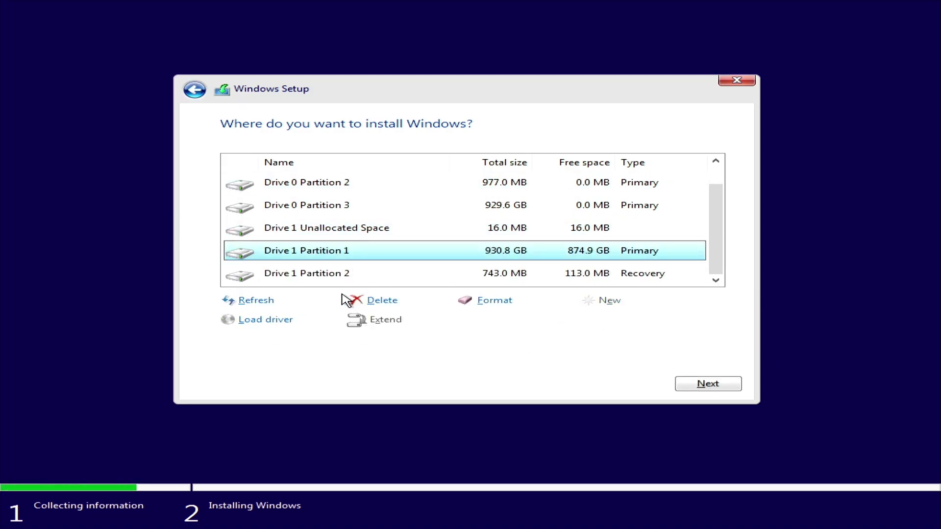
click(381, 300)
click(593, 321)
Step: Delete the recovery partition and install Windows onto Drive 1's unallocated space
click(380, 275)
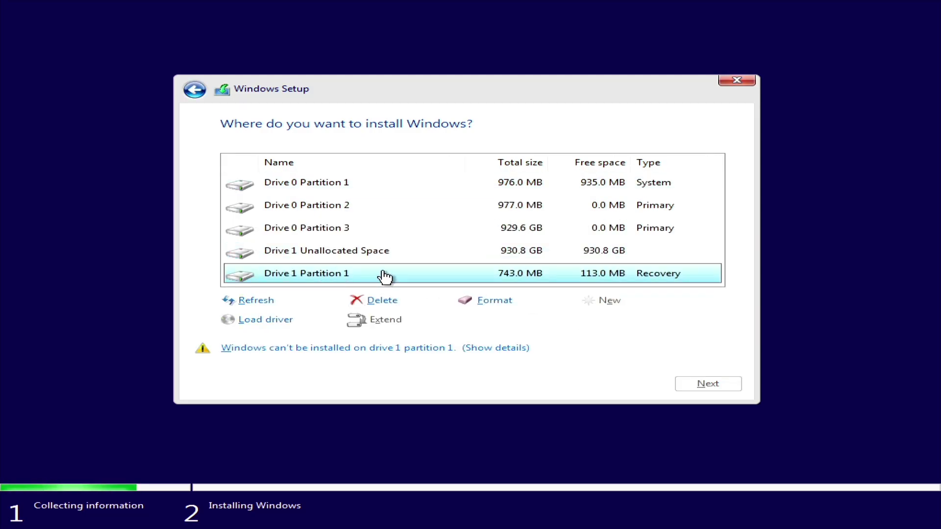
click(382, 300)
key(Return)
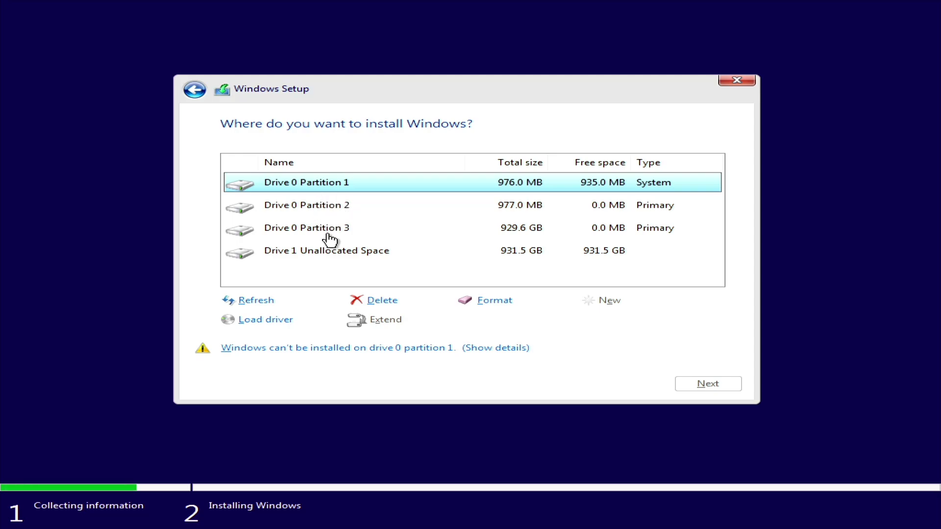
click(339, 253)
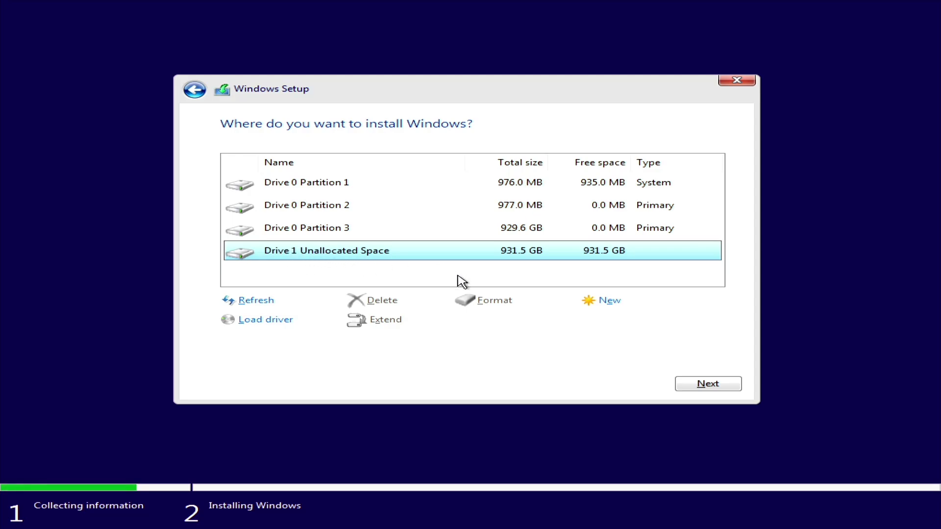
click(700, 382)
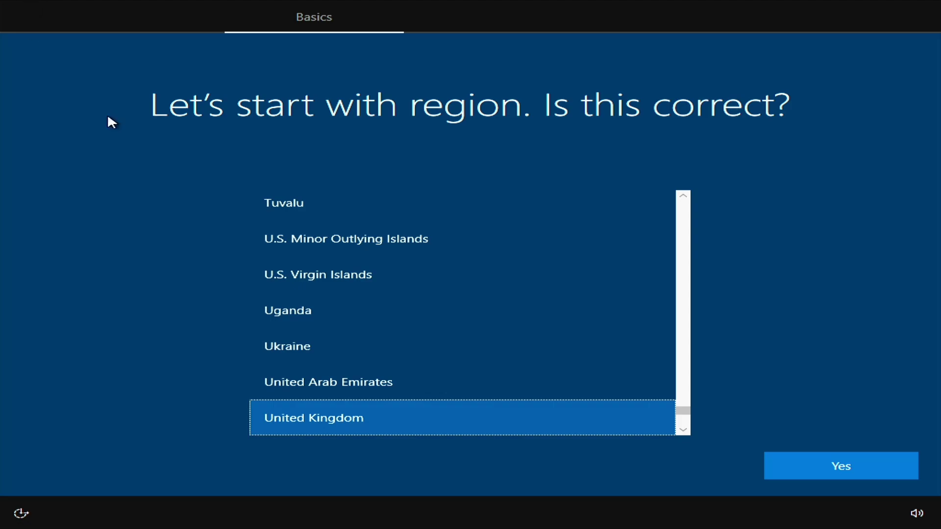
Step: Confirm United Kingdom region and keyboard layout, skipping a second layout
click(847, 460)
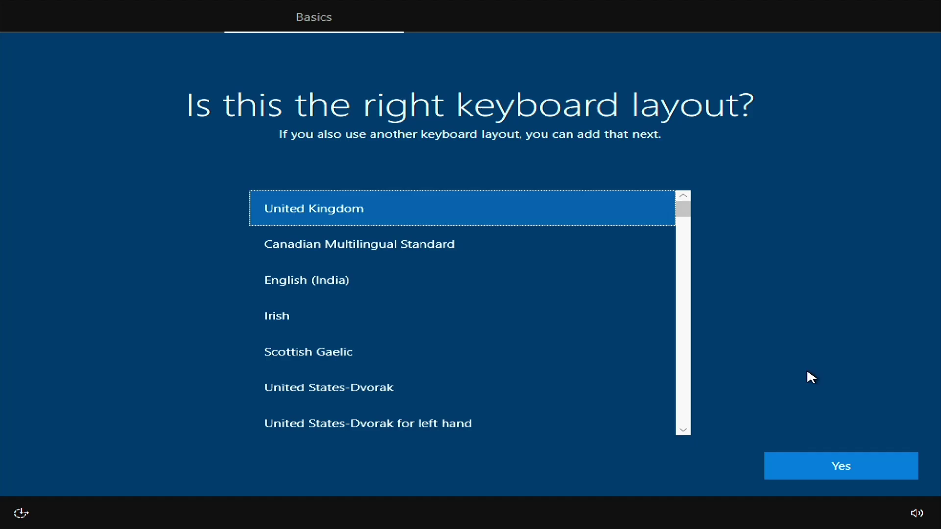
click(844, 466)
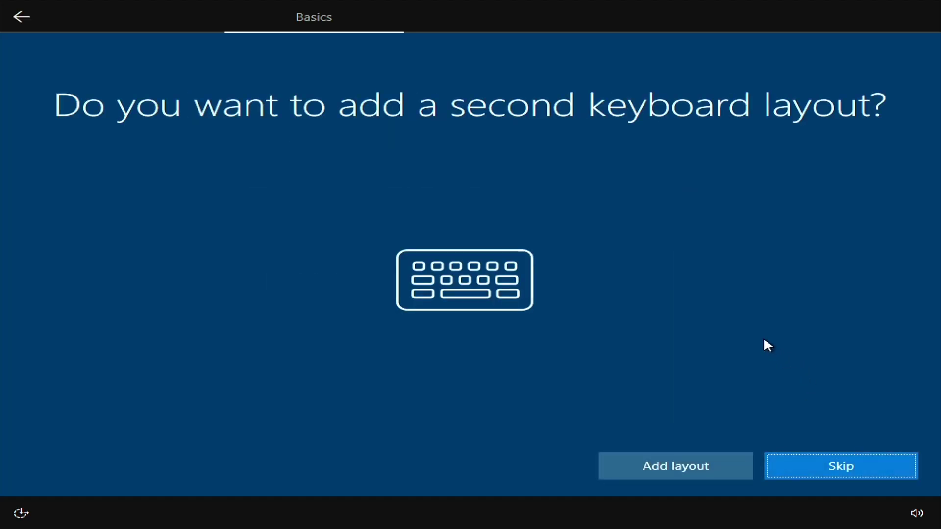
click(844, 471)
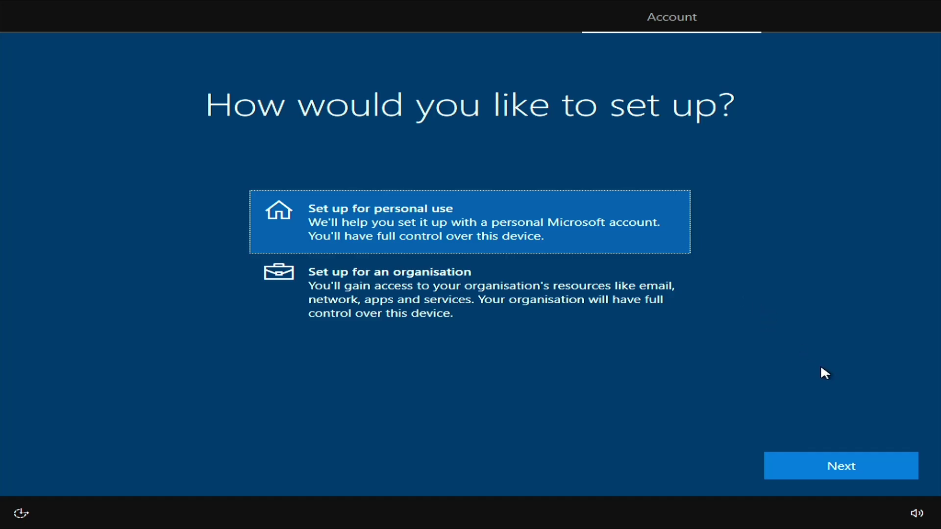
Step: Set up for personal use with an offline account and limited experience
click(834, 463)
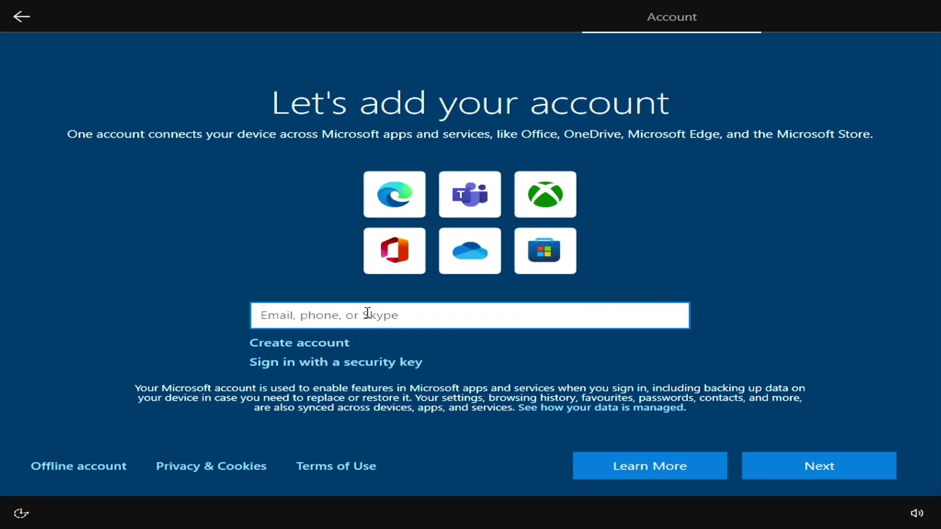
click(90, 463)
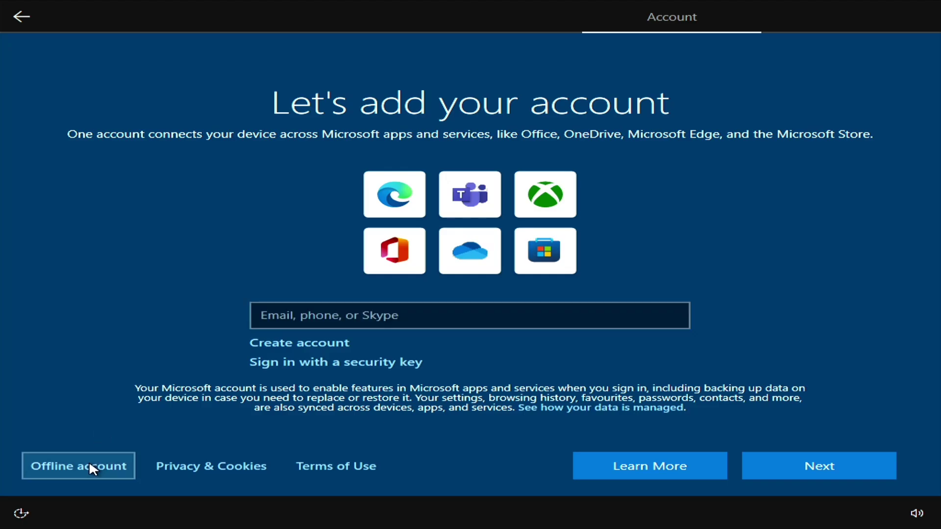
click(121, 466)
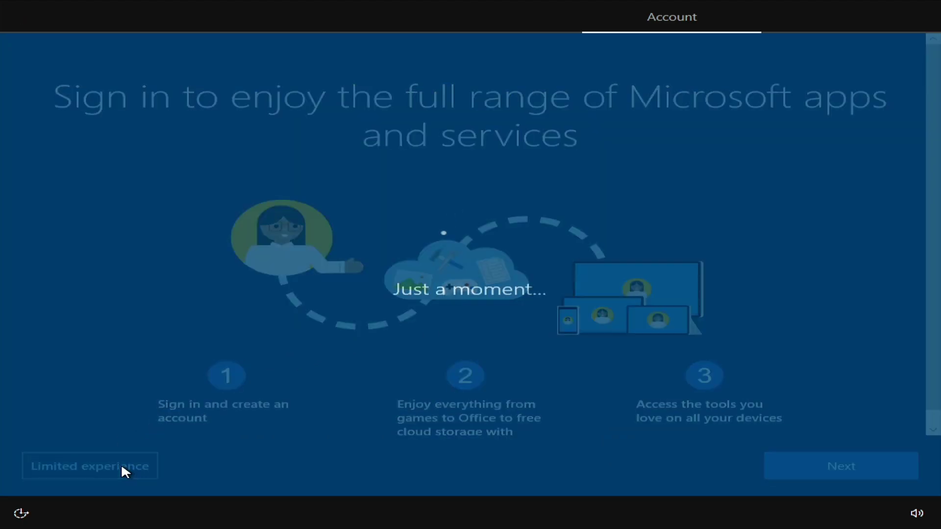
Step: Name the local account 'admin' and enter and confirm its password
text(admin)
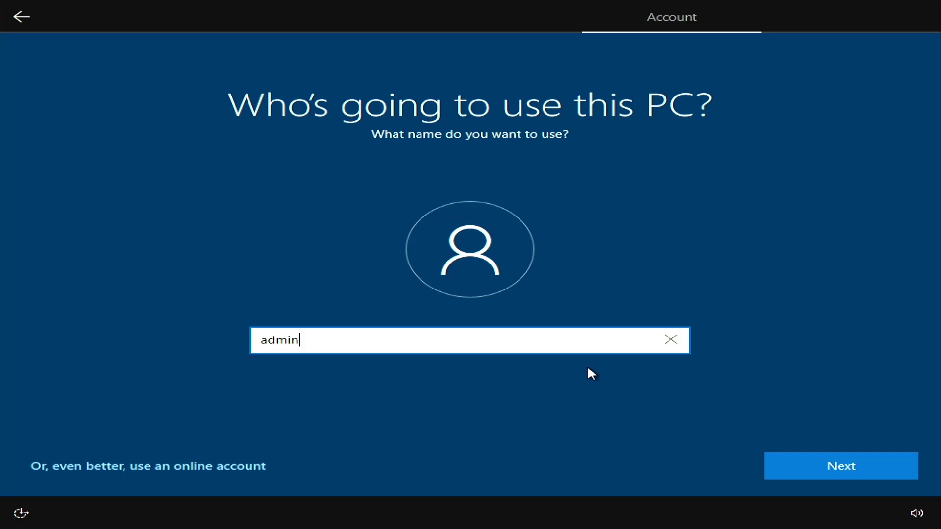
click(810, 465)
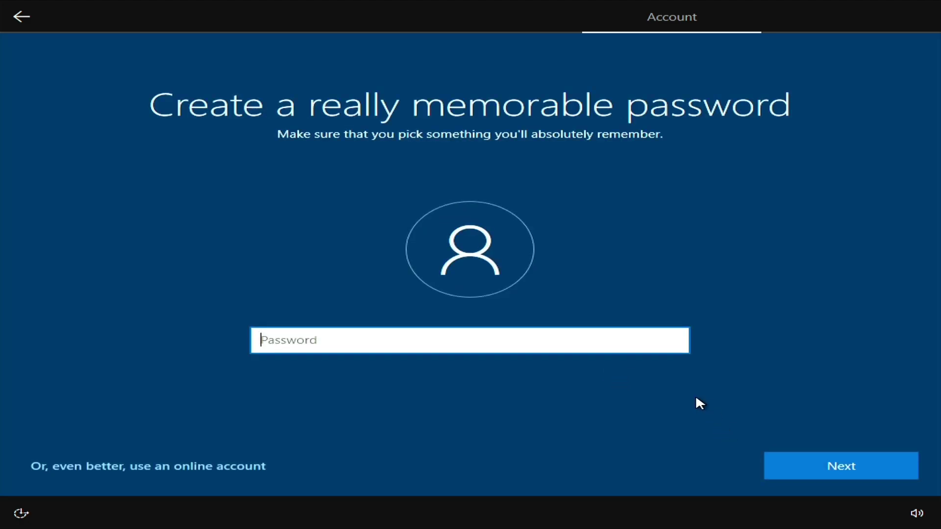
text(•••••••••)
click(802, 463)
text(•••••••••)
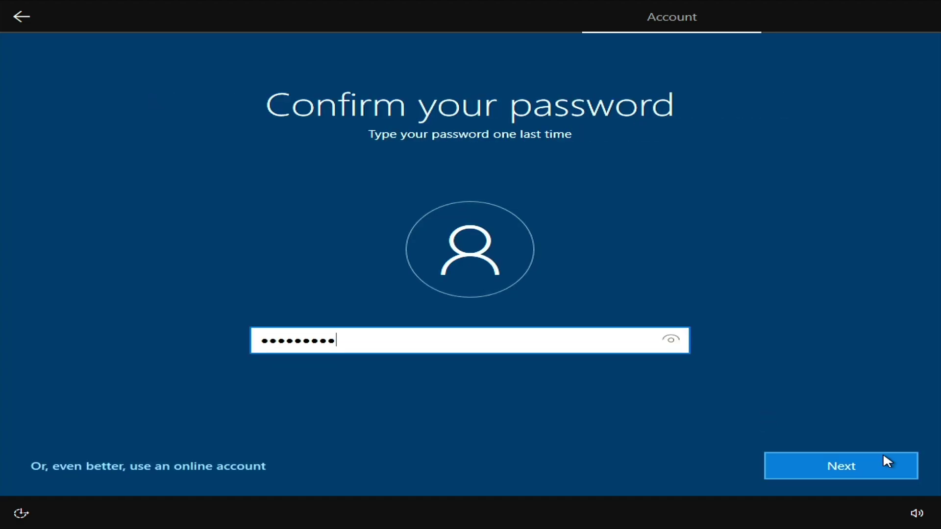
click(884, 458)
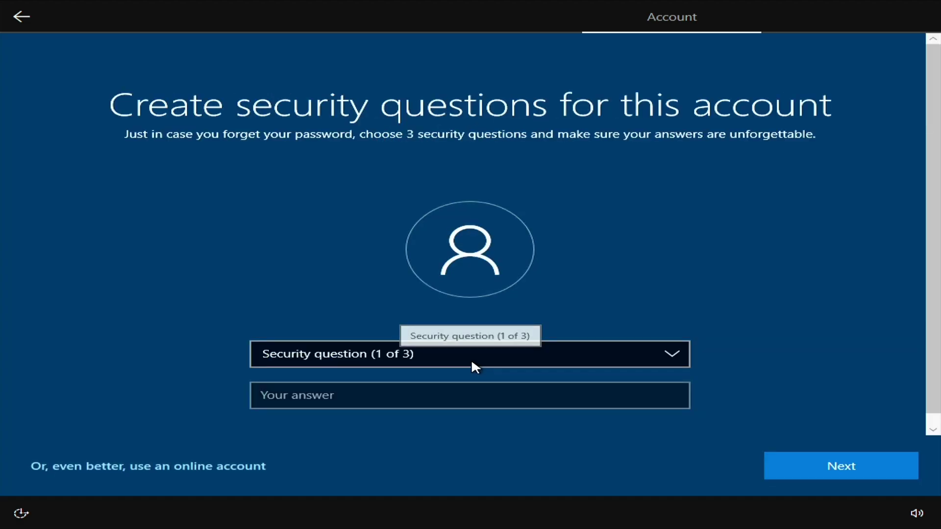
Step: Answer the first-pet, birth-city and childhood-nickname security questions, then decline the browser import
click(454, 355)
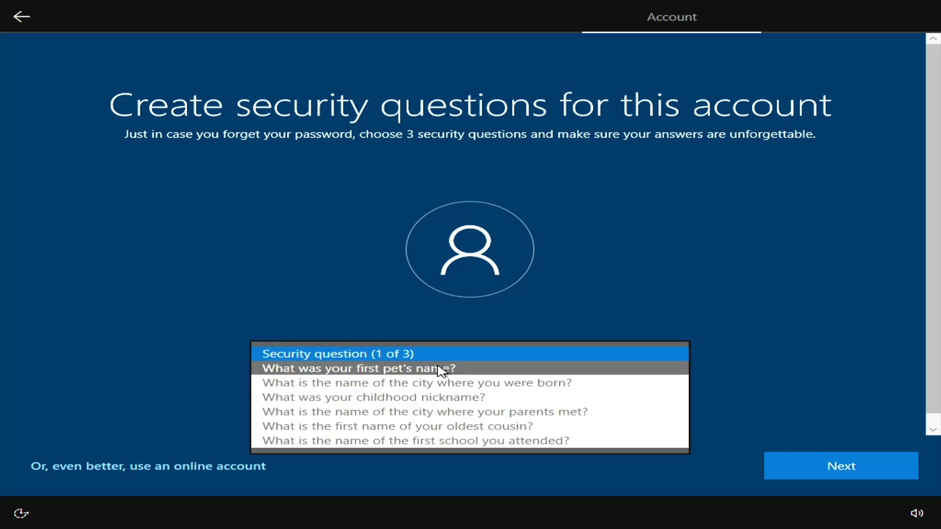
click(441, 371)
text(answer)
key(Return)
click(444, 355)
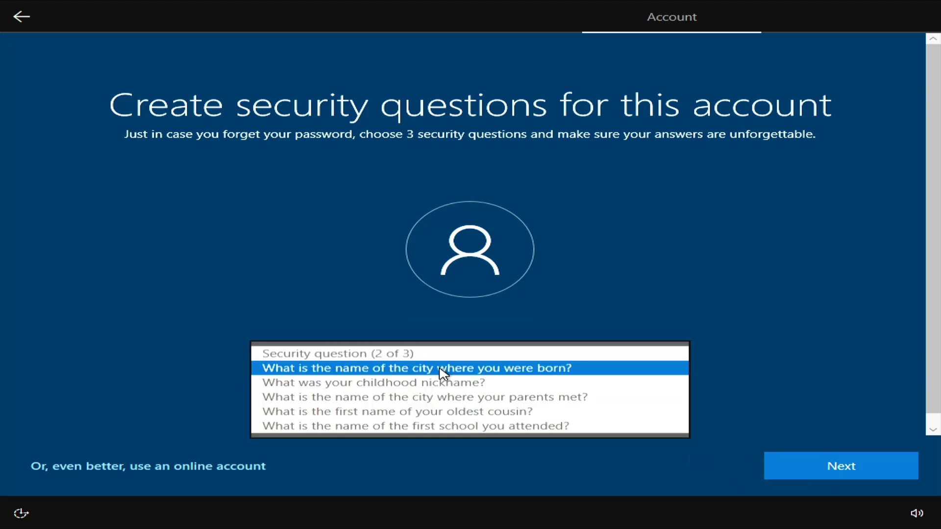
click(439, 368)
text(2)
click(804, 461)
click(488, 357)
click(483, 368)
click(406, 395)
text(3)
click(803, 459)
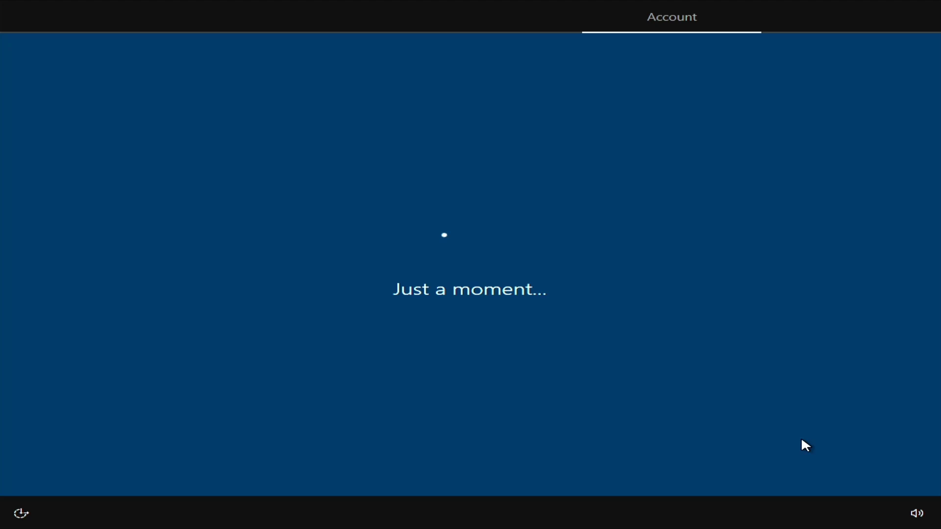
click(290, 368)
Step: Continue past the import page and decline location and find-my-device
click(806, 463)
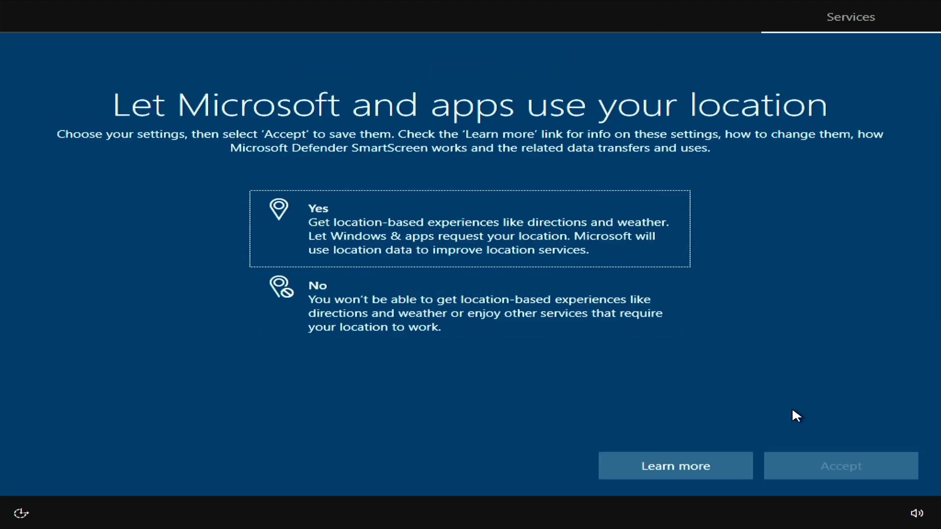
key(Down)
key(Return)
key(Down)
key(Return)
scroll(681, 343, down, 1)
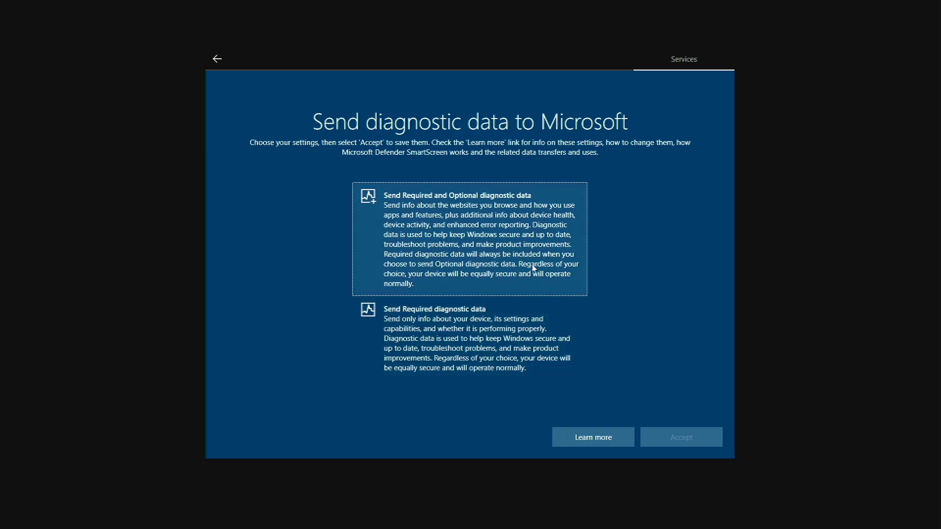
Step: Send only required diagnostic data and decline inking and typing data
click(485, 340)
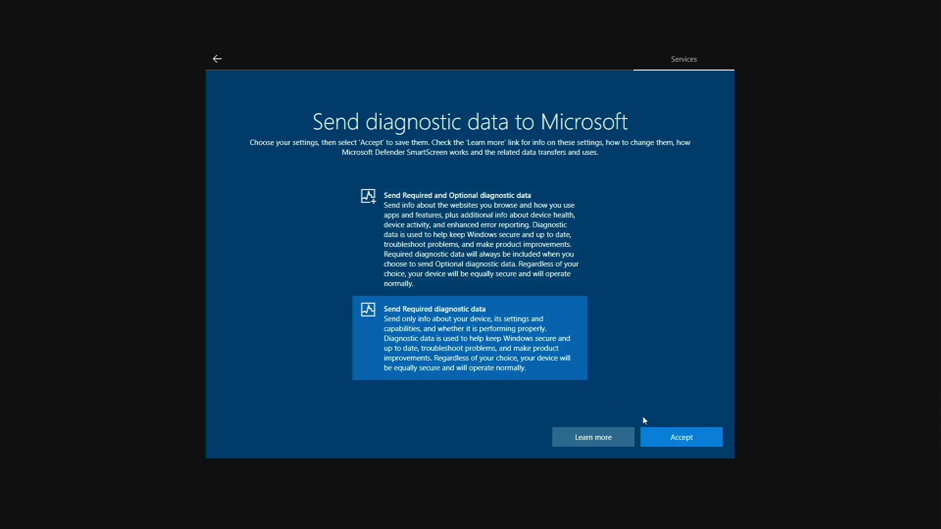
click(658, 443)
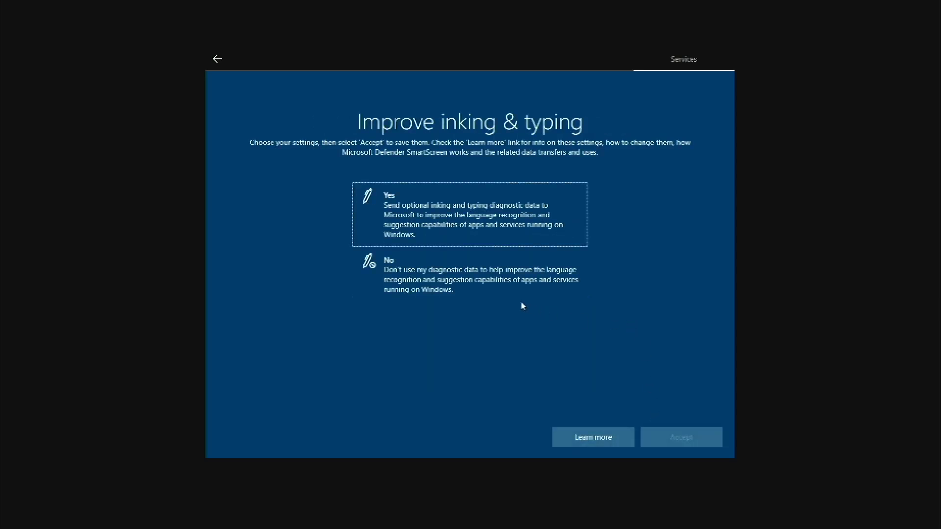
click(495, 279)
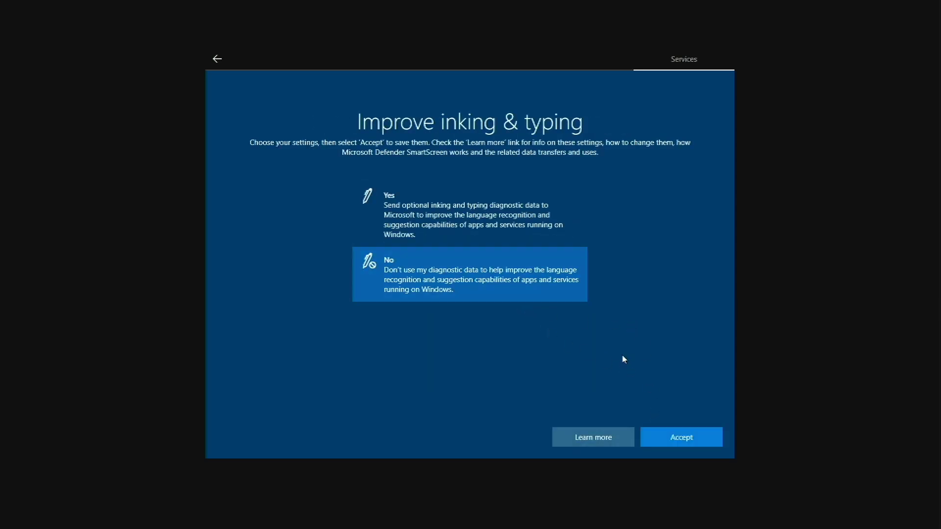
click(659, 439)
Step: Decline tailored experiences and the advertising ID, and skip Cortana
click(528, 290)
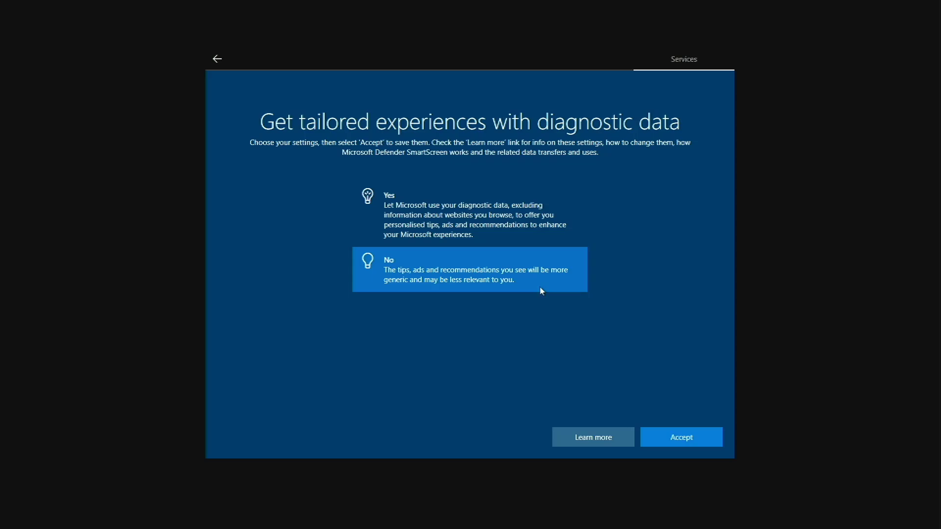
click(681, 437)
click(539, 279)
click(682, 437)
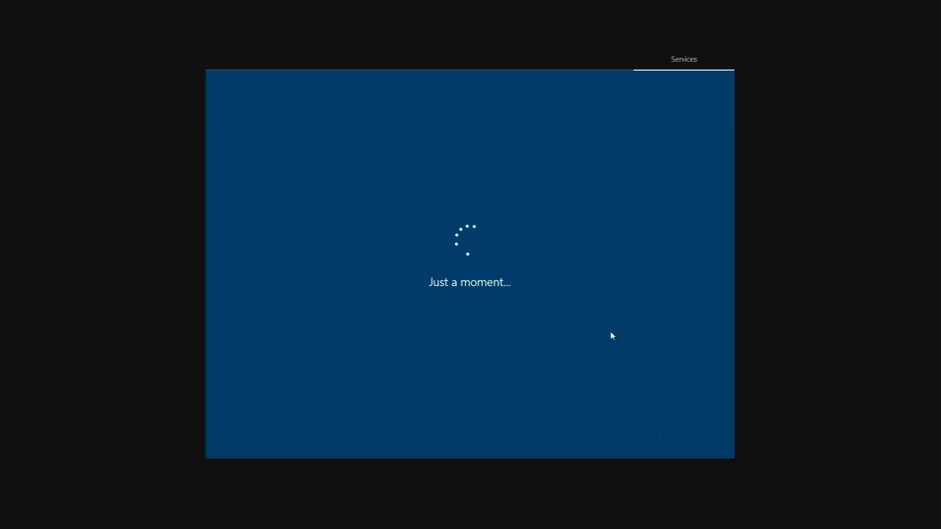
click(574, 437)
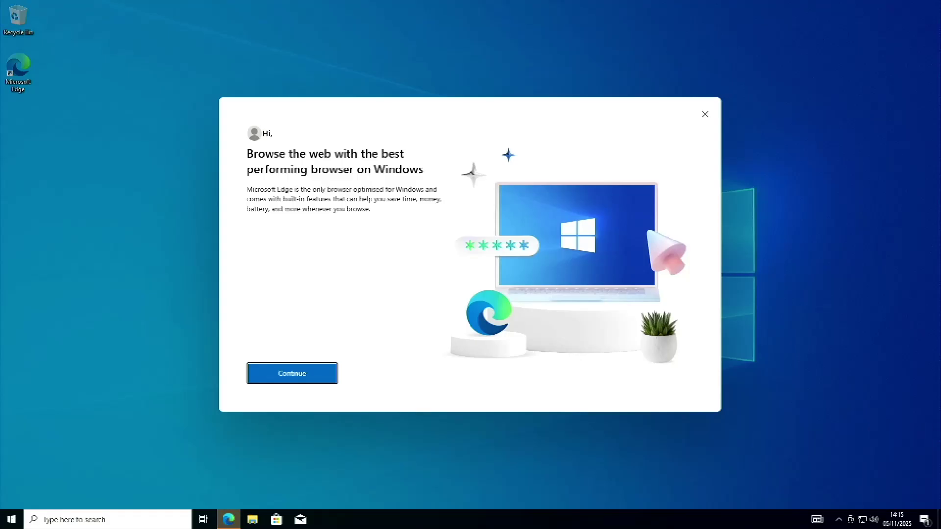
Step: Get through Edge's first-run pages, close the Logitech popup and stop the script error
click(287, 374)
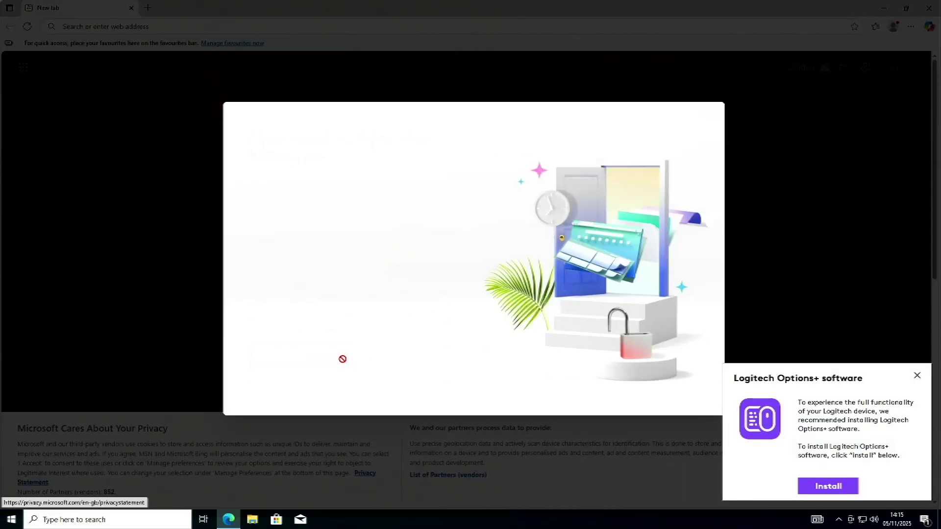
click(323, 327)
click(338, 358)
click(350, 358)
click(917, 375)
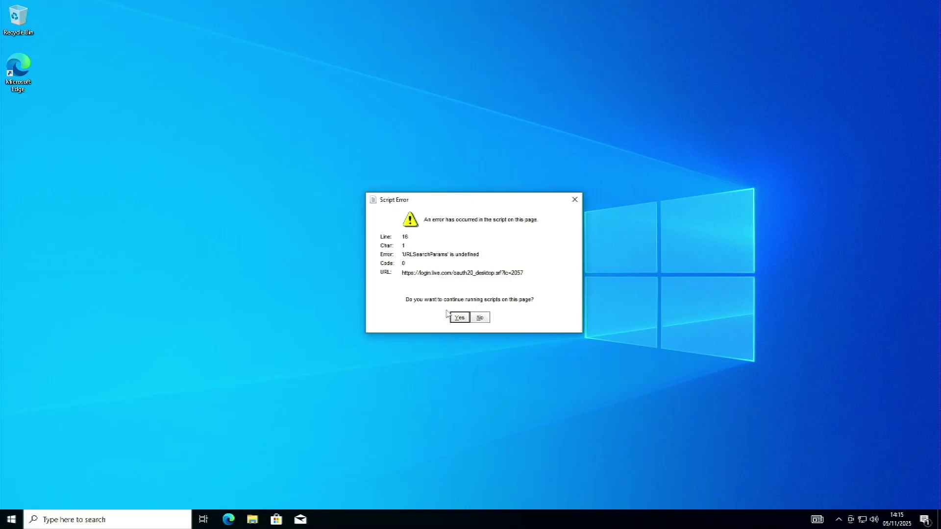
click(481, 318)
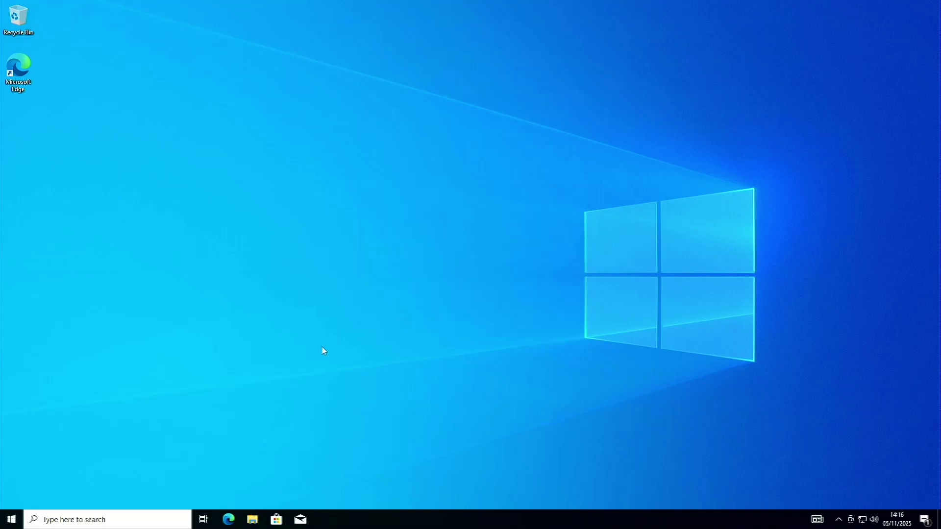